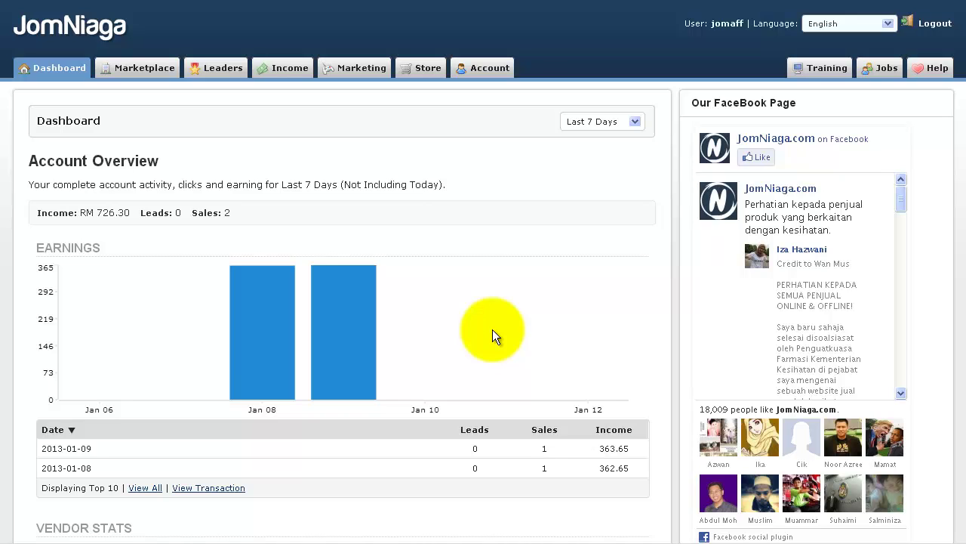
# Step: Open the store's payout page and review the listed affiliate transactions and their statuses
pyautogui.click(422, 72)
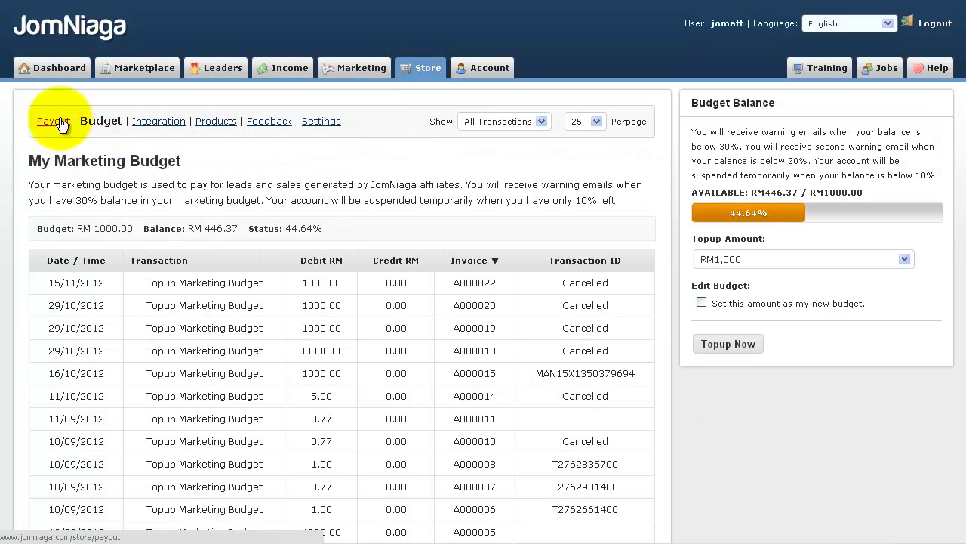
pyautogui.click(60, 122)
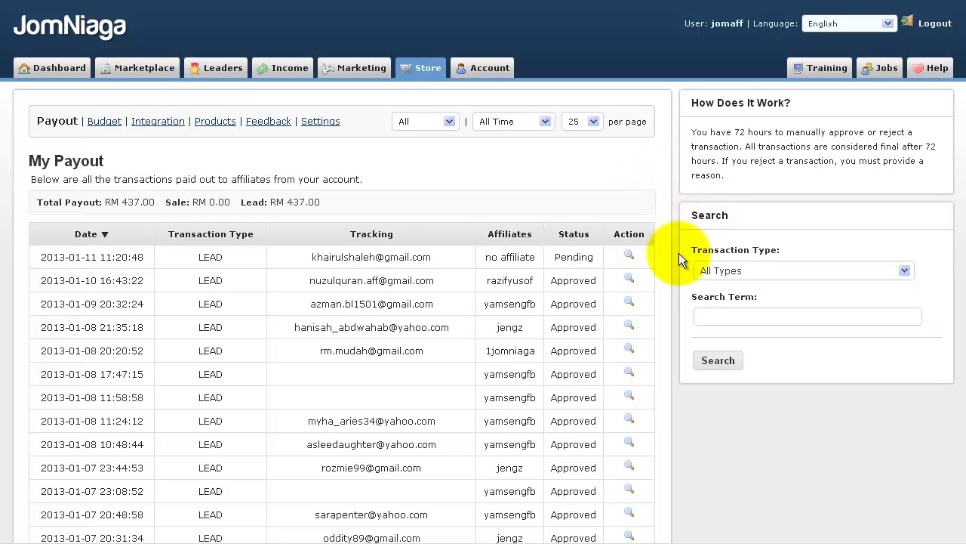
pyautogui.scroll(-3, 679, 253)
pyautogui.scroll(-1, 679, 253)
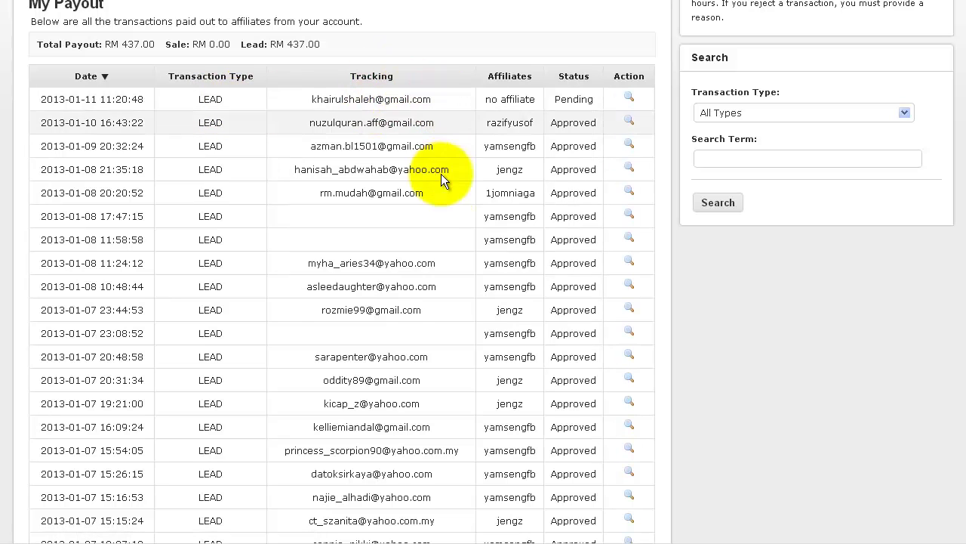
pyautogui.scroll(-3, 483, 423)
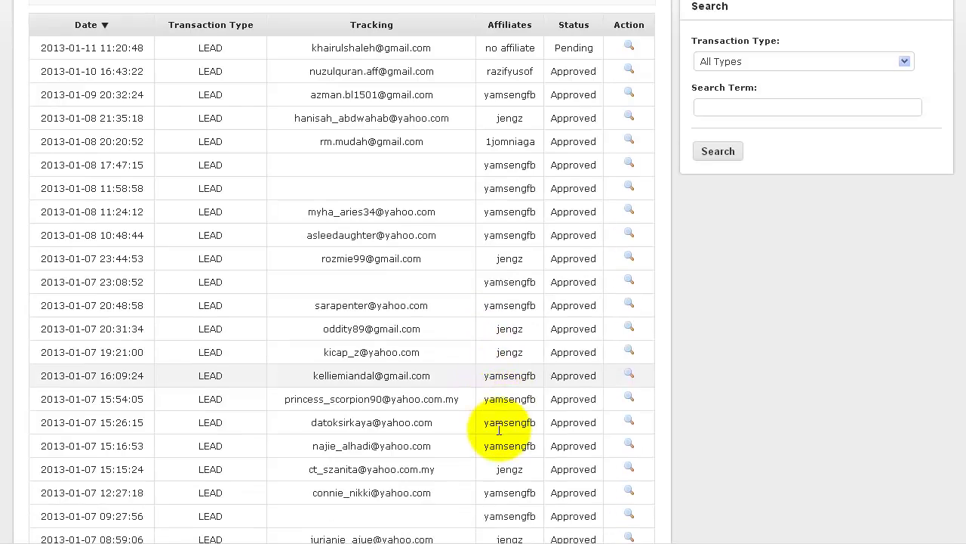
pyautogui.scroll(5, 499, 428)
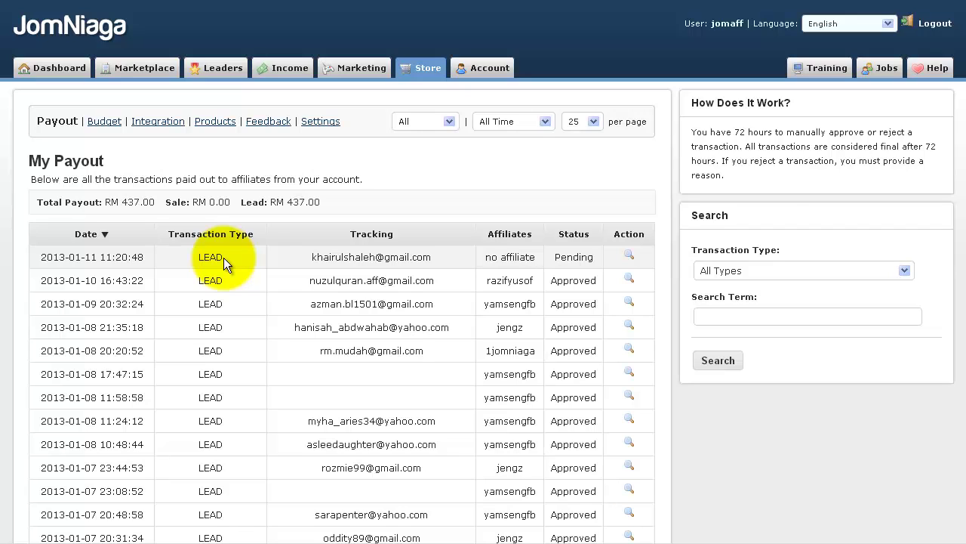
pyautogui.doubleClick(550, 284)
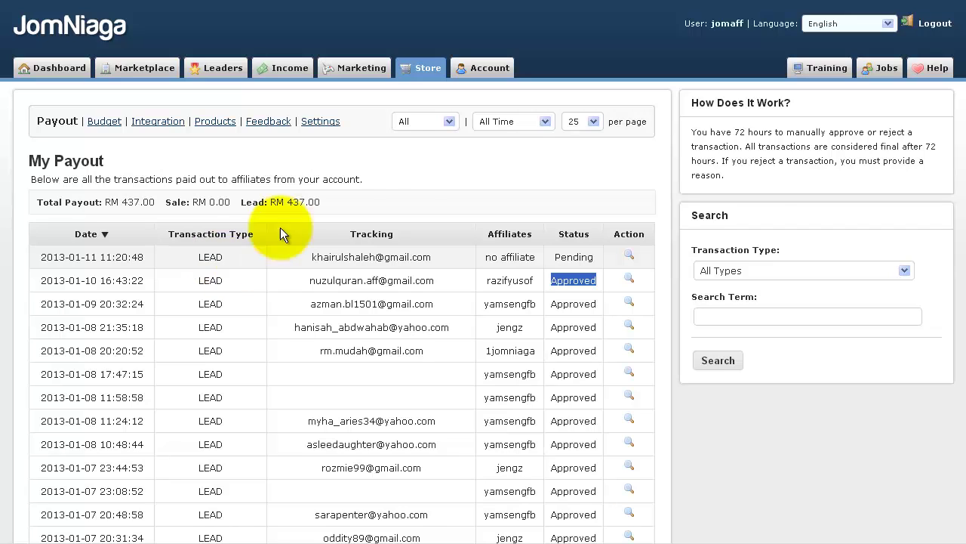
pyautogui.click(413, 175)
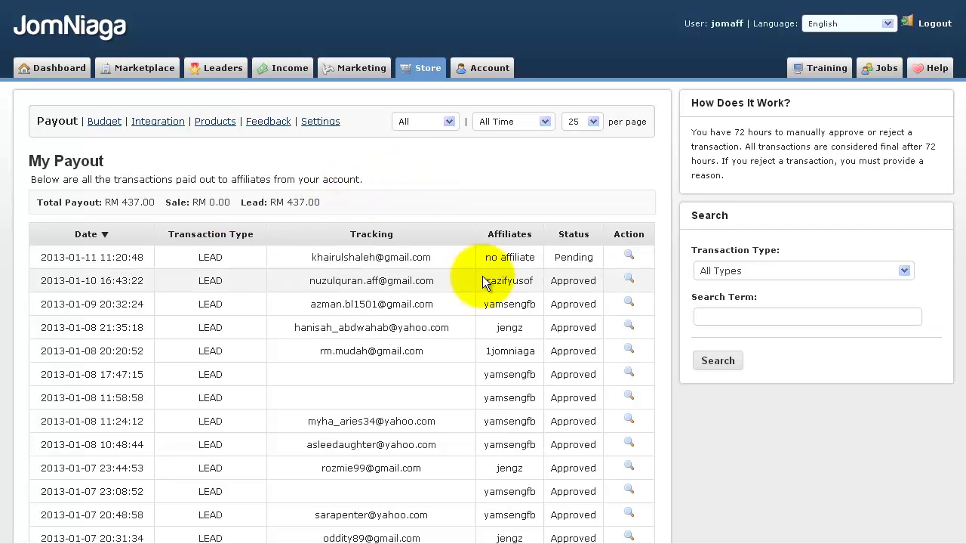
pyautogui.scroll(-1, 483, 276)
pyautogui.scroll(-1, 482, 276)
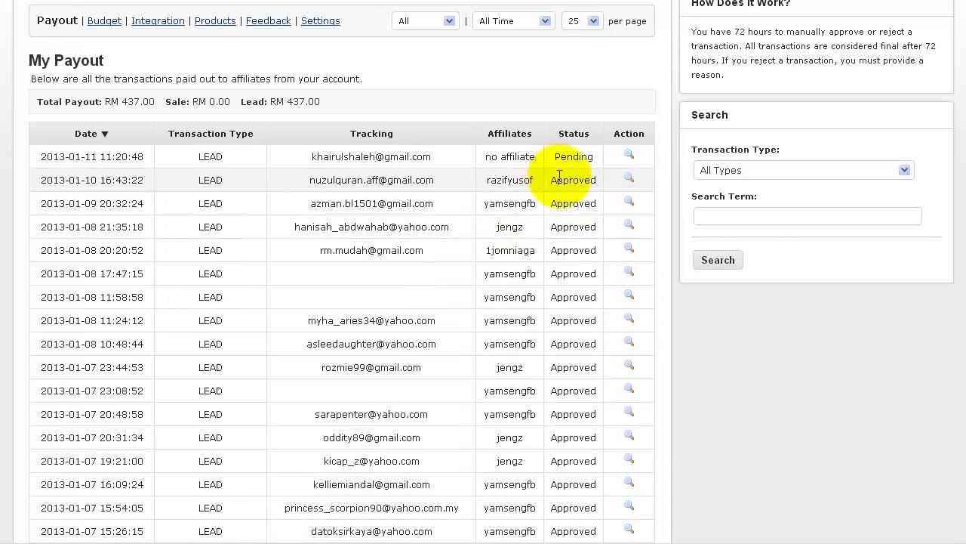
pyautogui.click(631, 181)
pyautogui.scroll(-1, 460, 287)
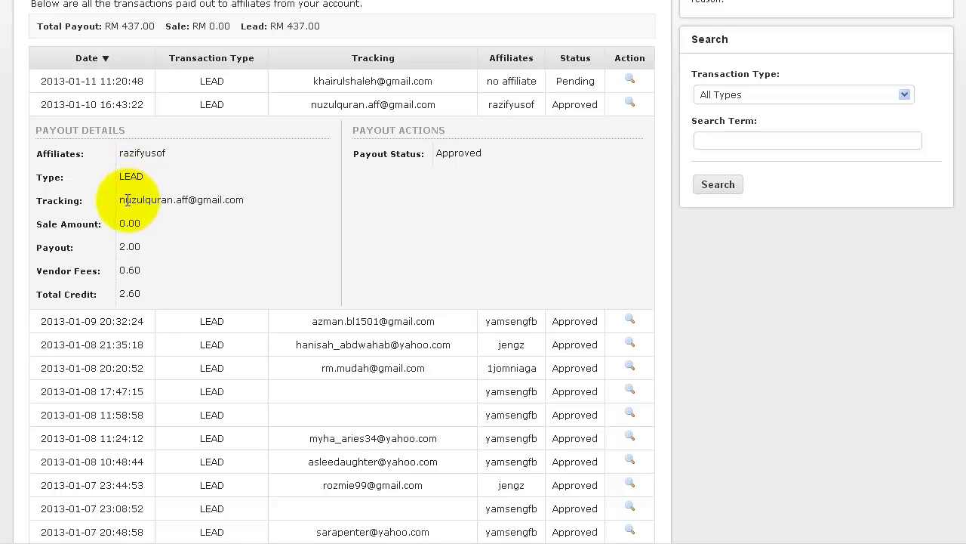
pyautogui.click(122, 249)
pyautogui.moveTo(121, 250); pyautogui.dragTo(124, 250)
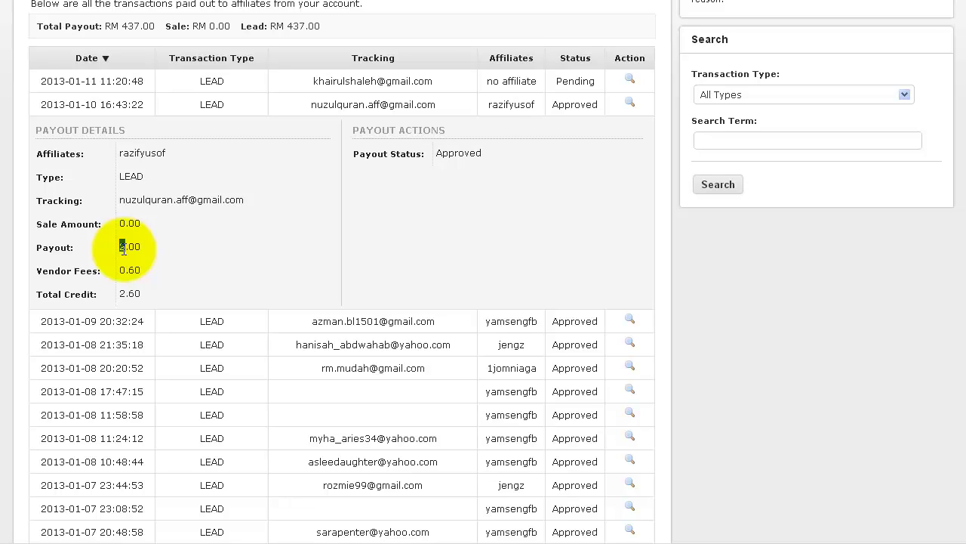
pyautogui.scroll(-1, 124, 250)
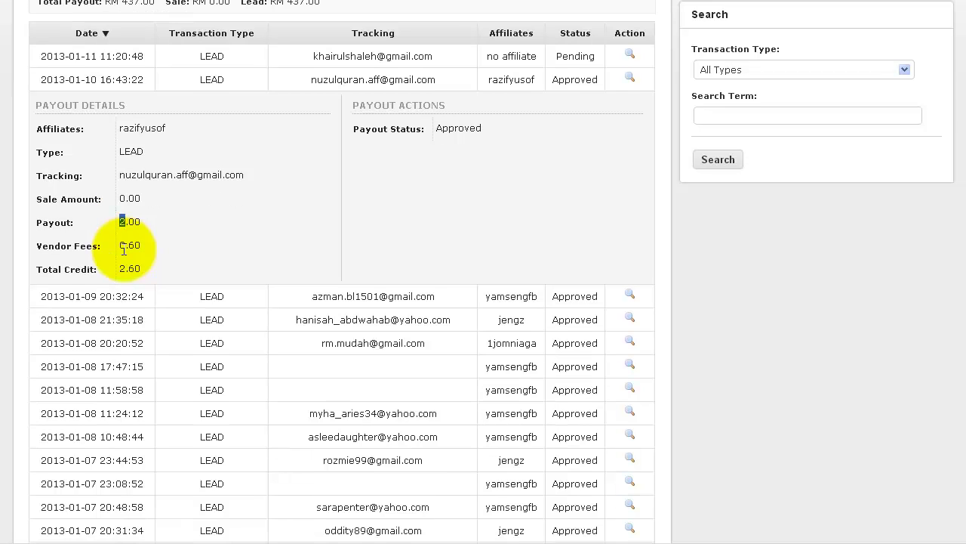
pyautogui.moveTo(128, 246); pyautogui.dragTo(140, 246)
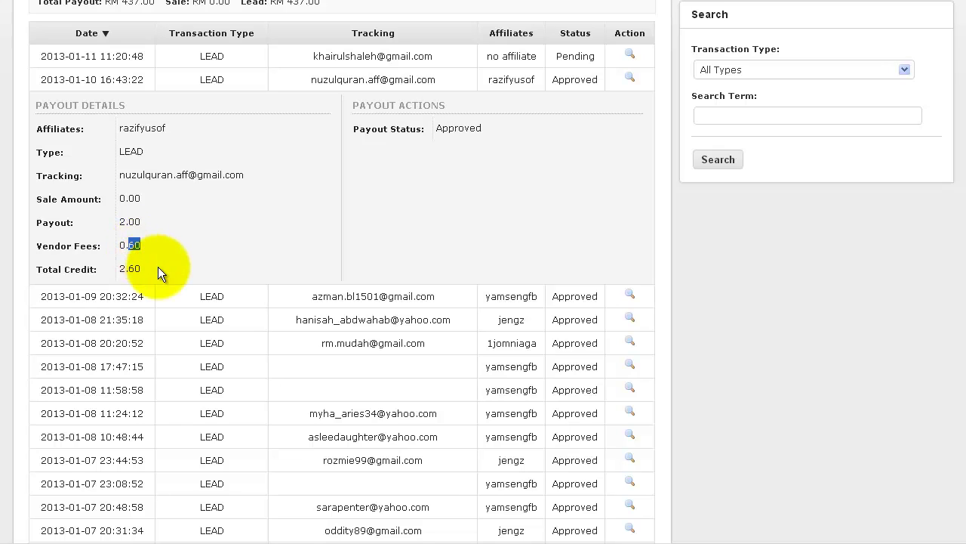
pyautogui.moveTo(150, 269); pyautogui.dragTo(117, 269)
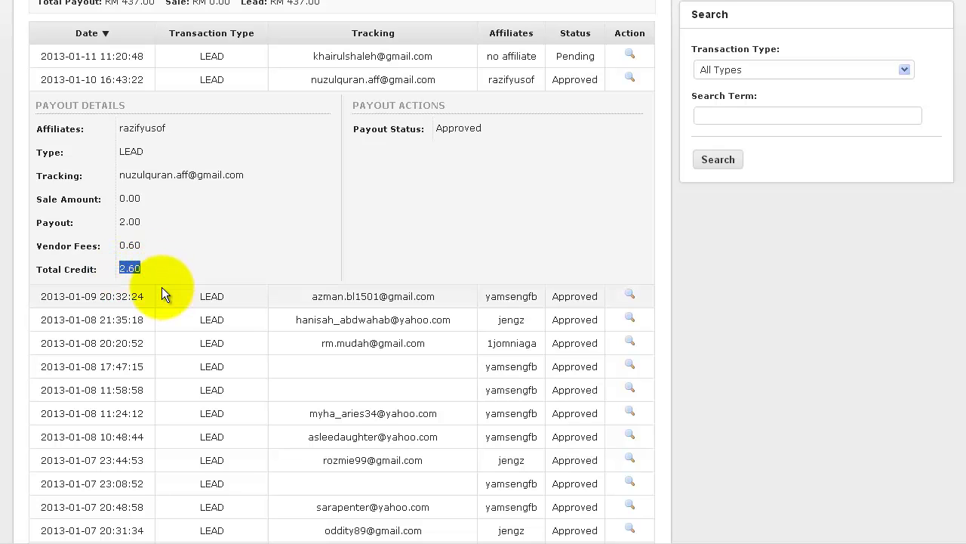
# Step: Open the pending 2013-01-11 lead's details and try the Approved and Rejected payout statuses, placing the cursor in the rejection message without updating
pyautogui.scroll(3, 543, 286)
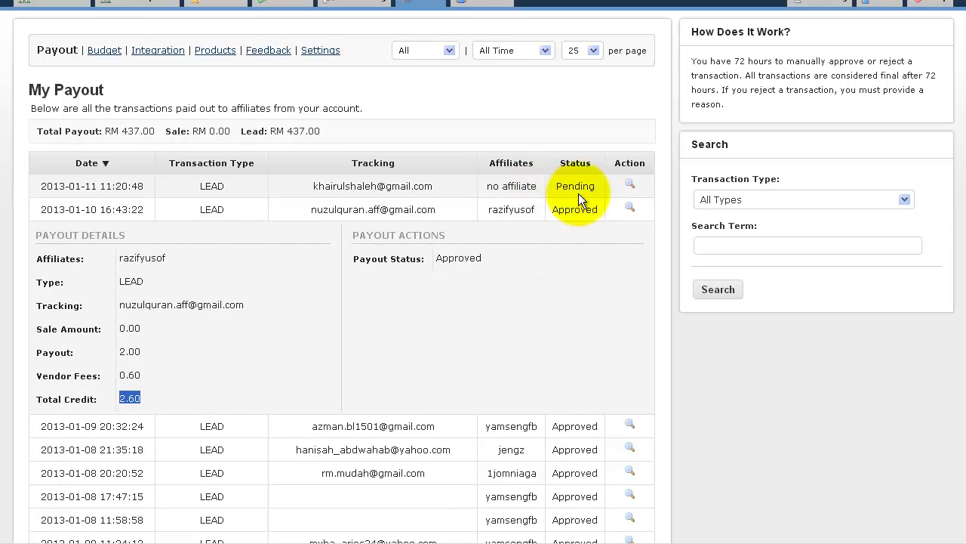
pyautogui.click(629, 188)
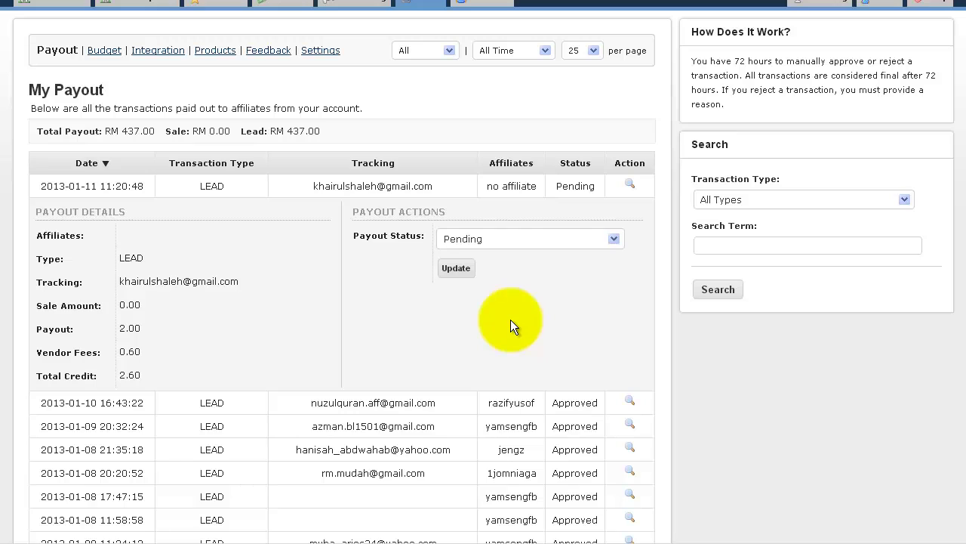
pyautogui.click(588, 240)
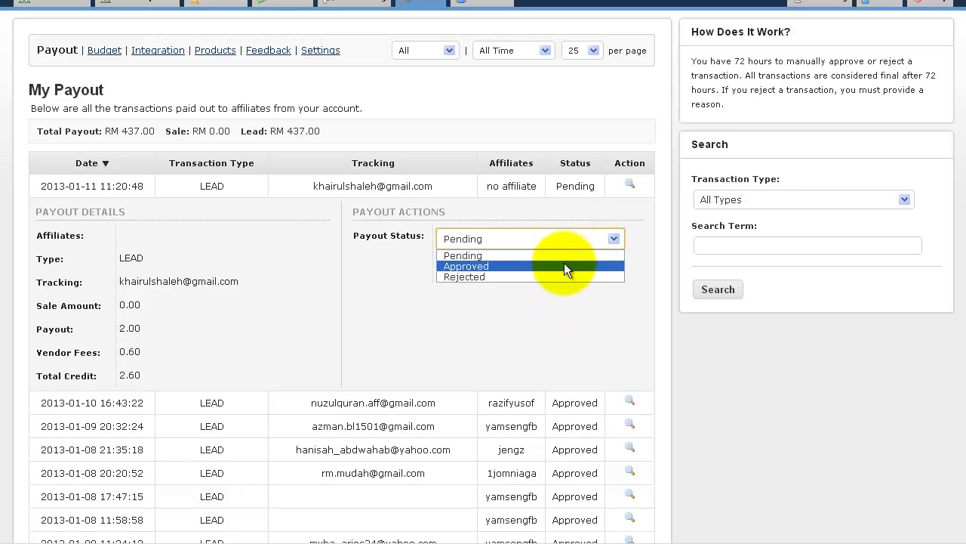
pyautogui.click(564, 266)
pyautogui.click(571, 236)
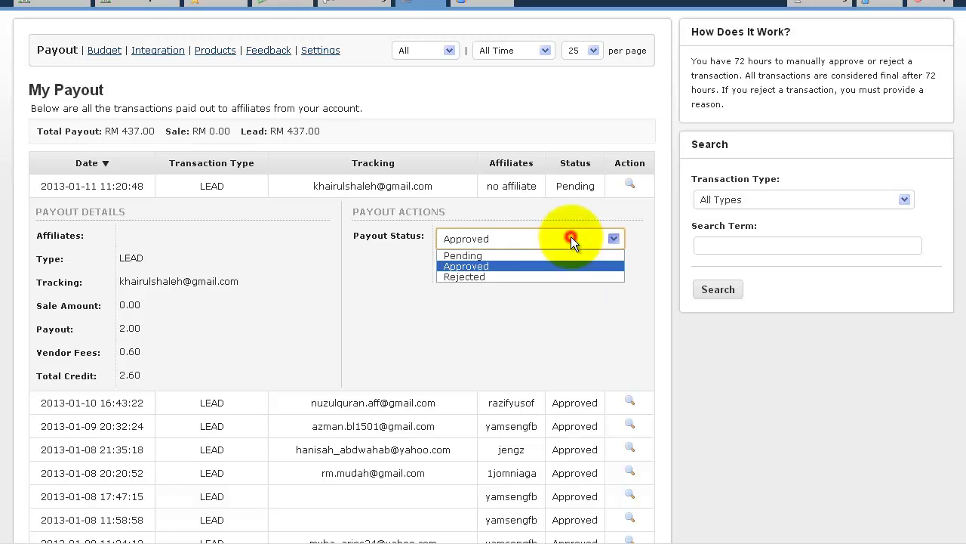
pyautogui.click(550, 277)
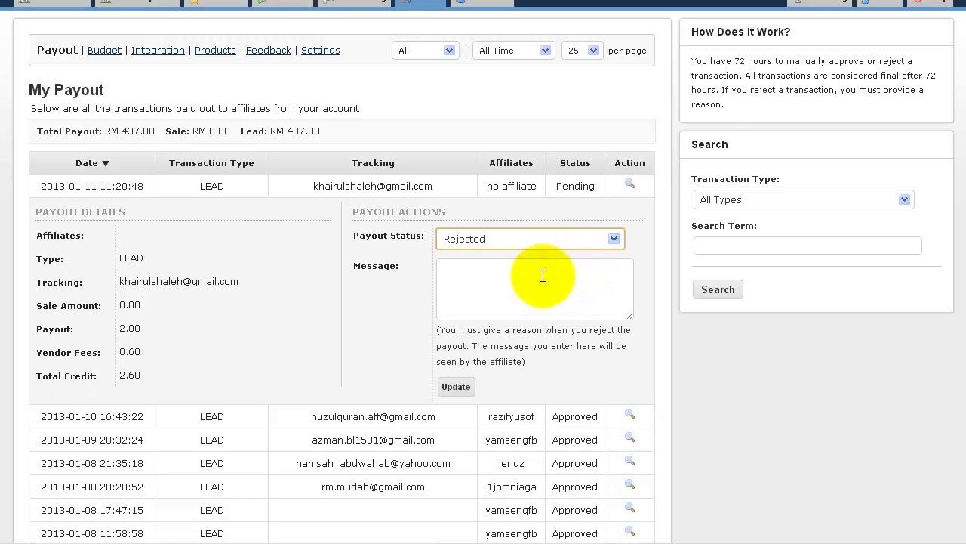
pyautogui.click(417, 263)
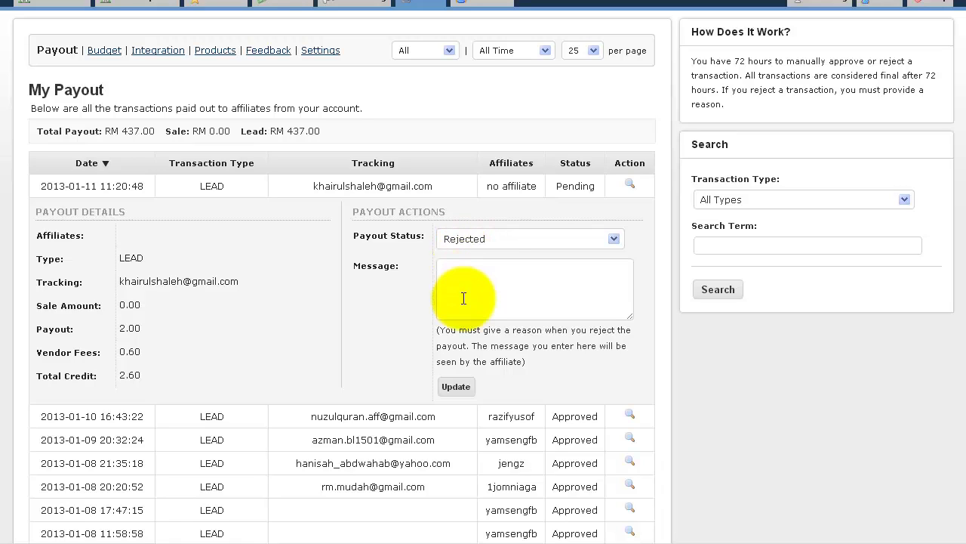
pyautogui.click(463, 272)
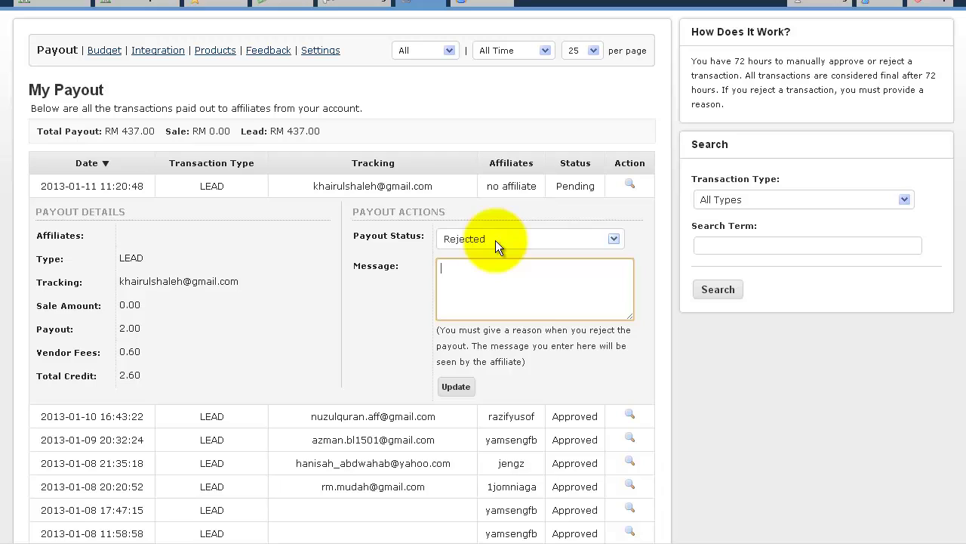
pyautogui.click(465, 280)
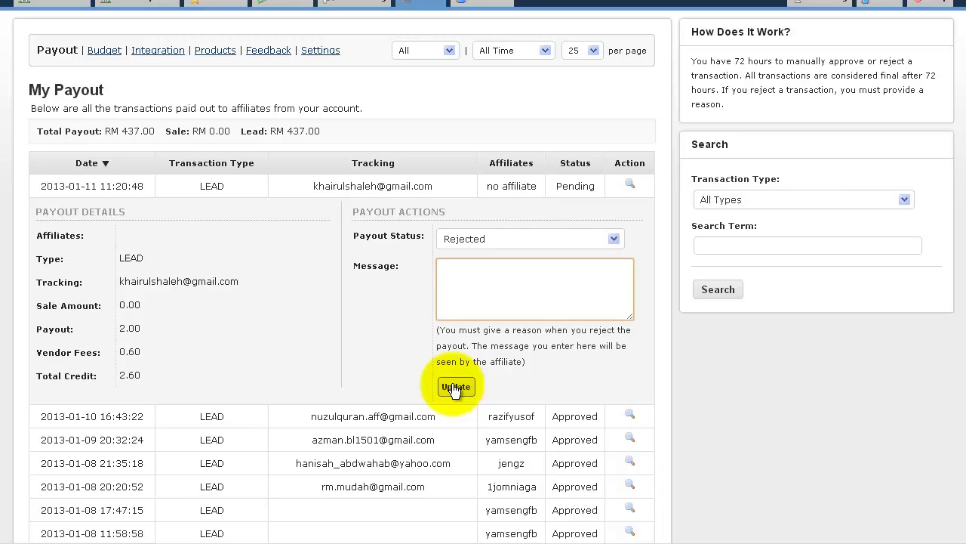
# Step: Examine the pending lead's total credit and the rejection form beside it
pyautogui.moveTo(147, 375); pyautogui.dragTo(115, 381)
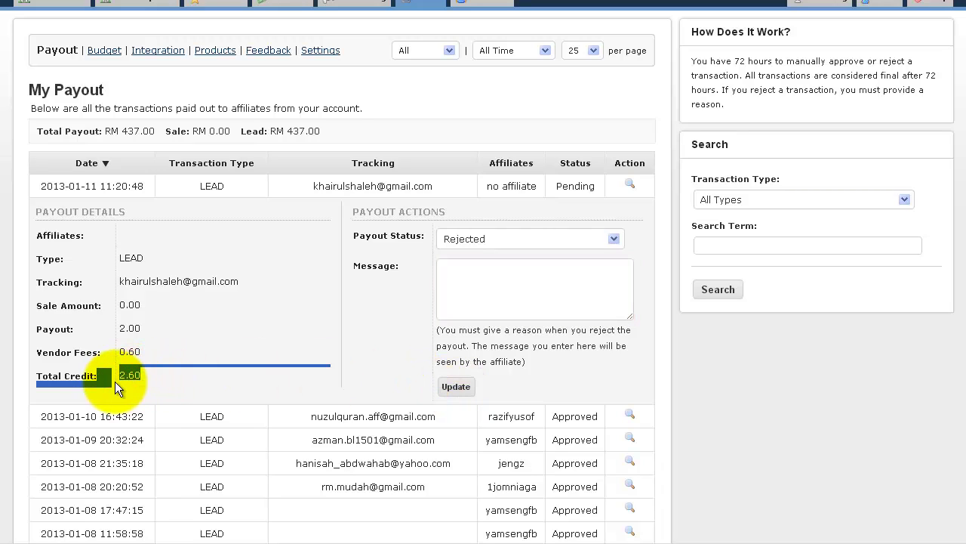
pyautogui.click(188, 367)
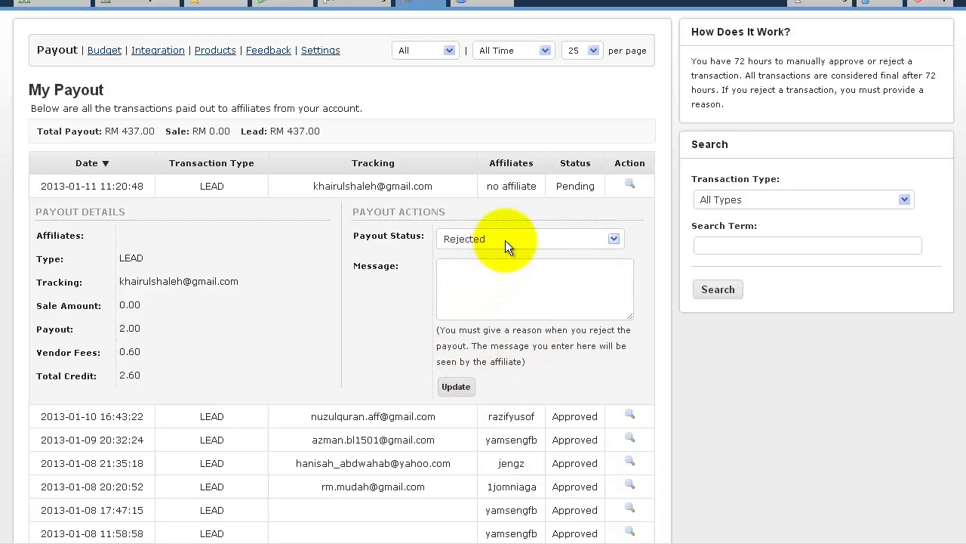
pyautogui.click(388, 359)
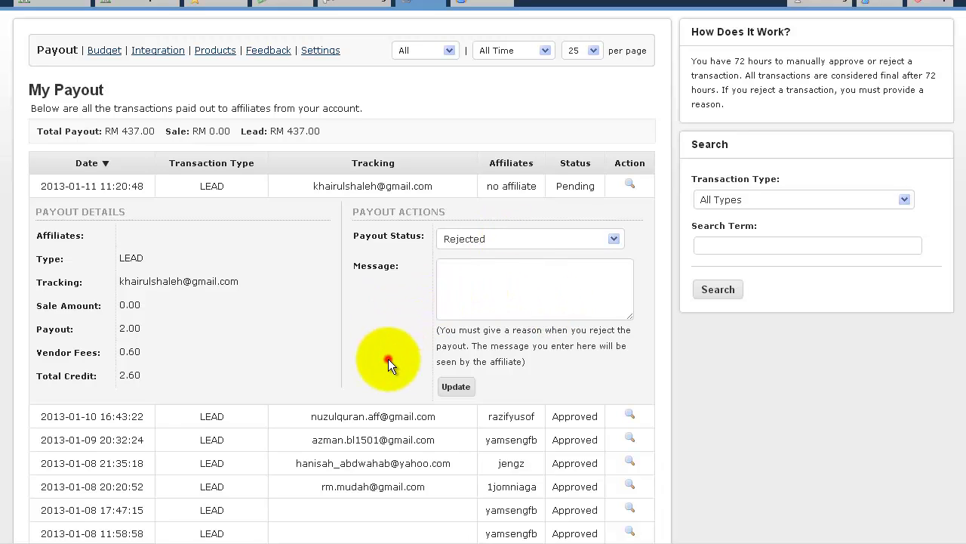
pyautogui.scroll(2, 400, 314)
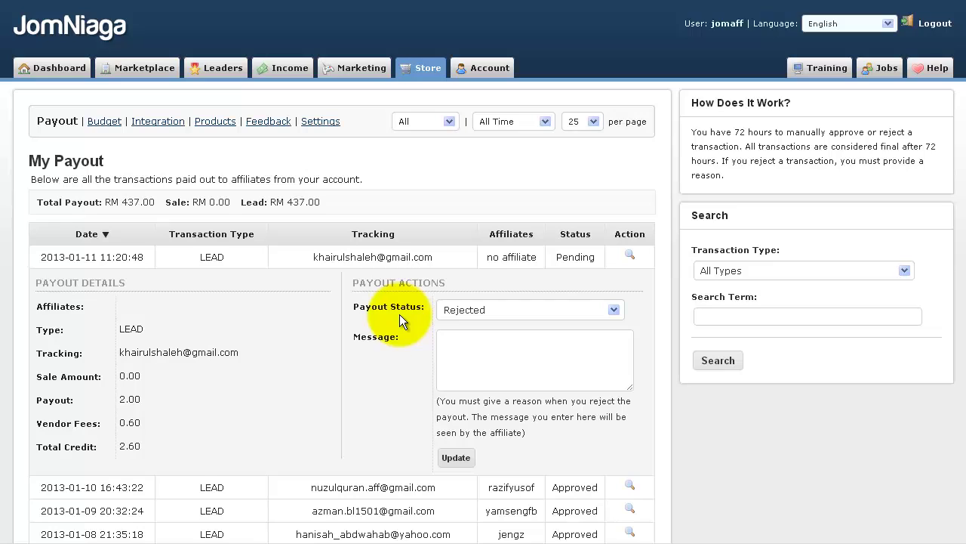
pyautogui.scroll(-3, 399, 314)
pyautogui.scroll(3, 399, 314)
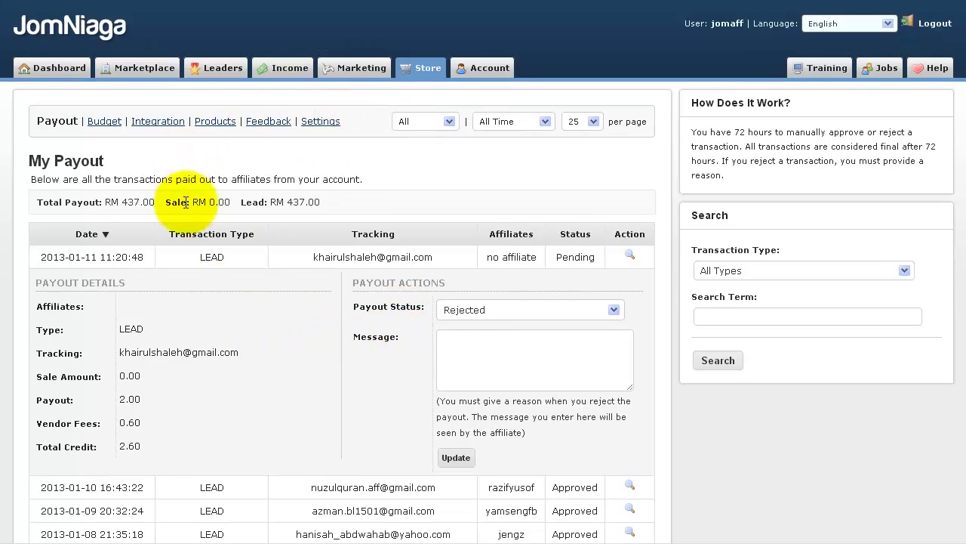
# Step: Filter the payout list to show only Pending transactions
pyautogui.click(448, 123)
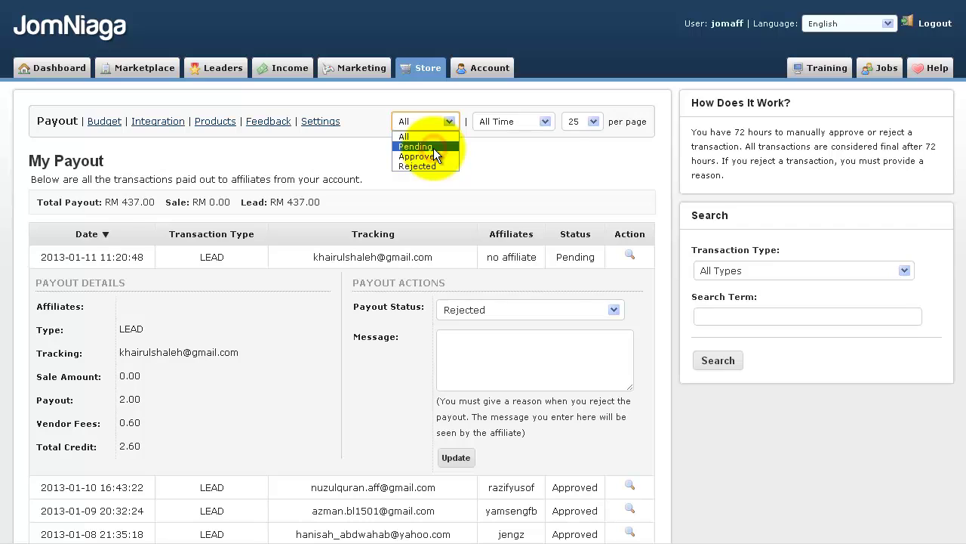
pyautogui.click(434, 146)
pyautogui.click(439, 157)
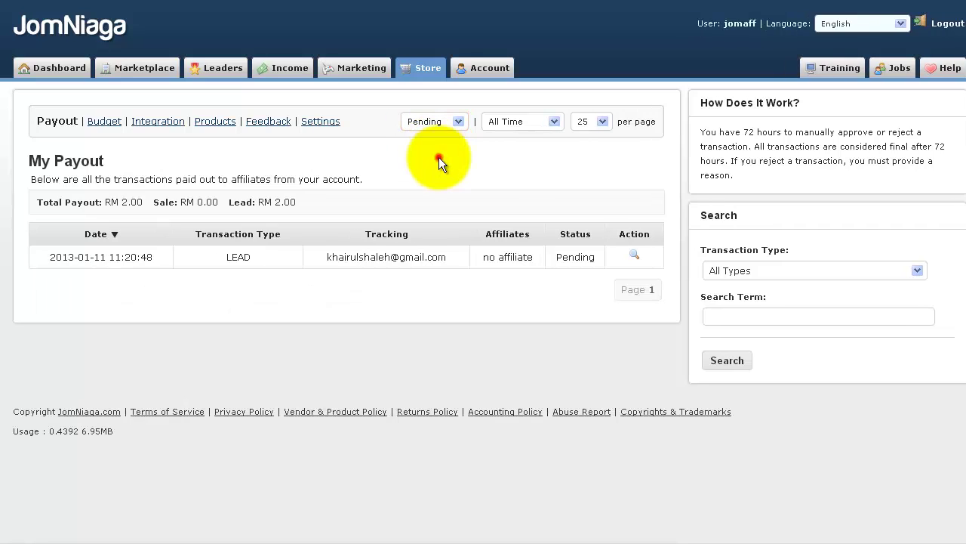
# Step: Change the payout list's status filter to Rejected
pyautogui.click(459, 123)
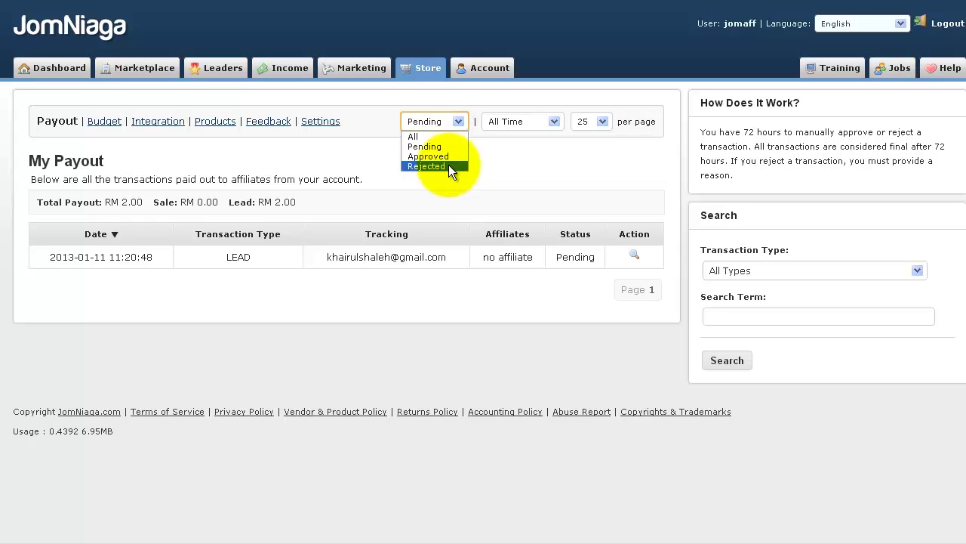
pyautogui.click(448, 165)
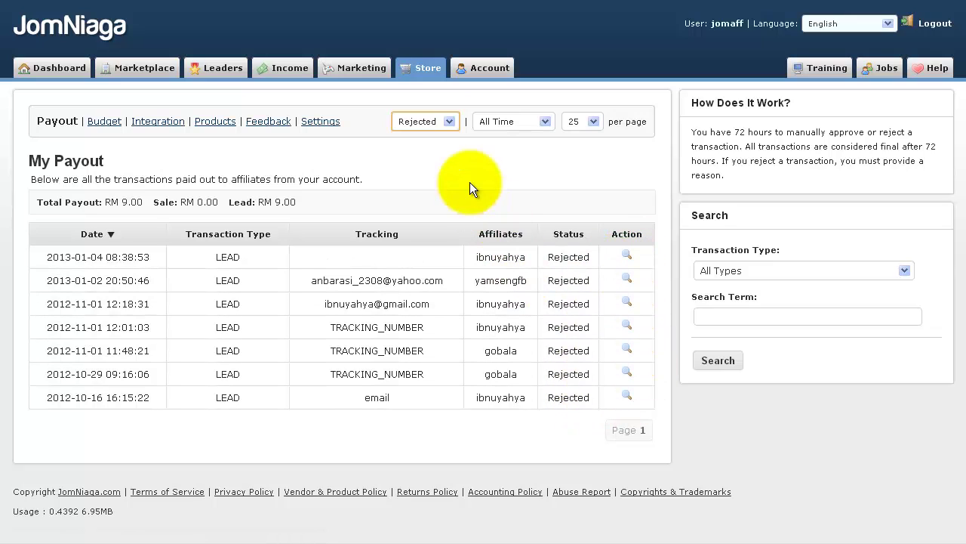
pyautogui.click(383, 169)
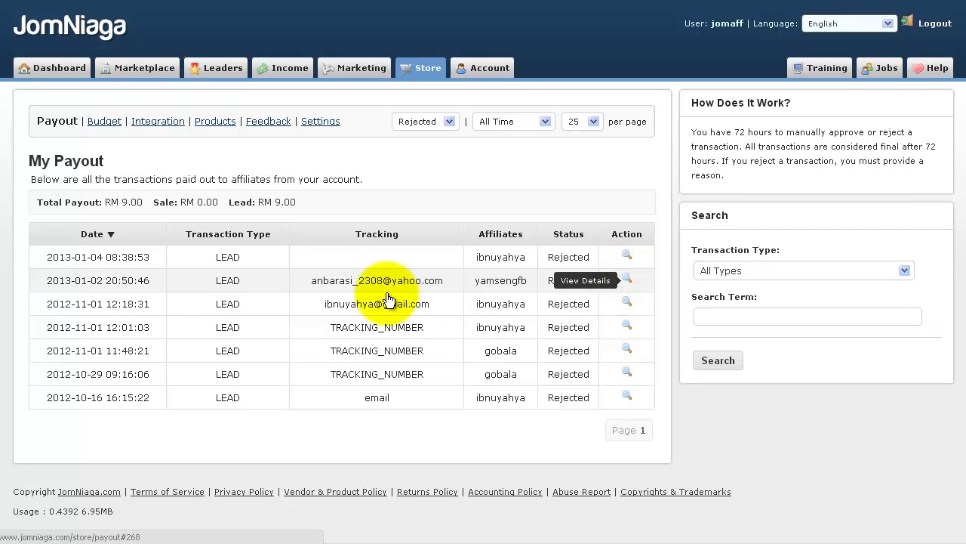
pyautogui.click(626, 280)
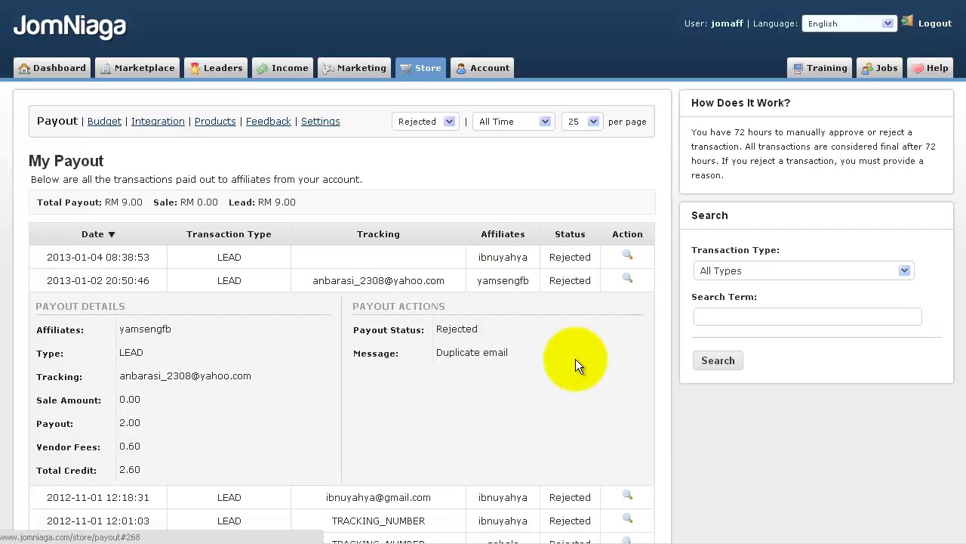
pyautogui.scroll(-1, 575, 370)
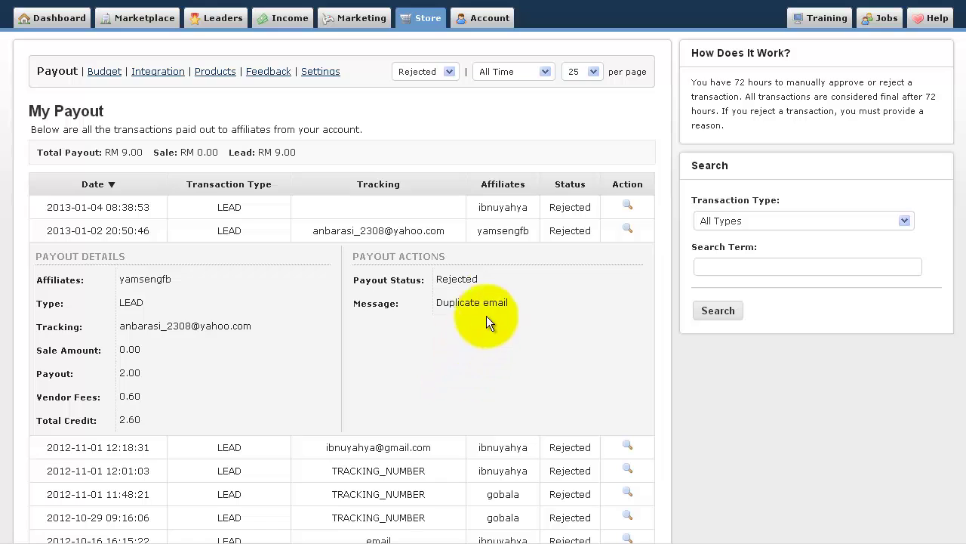
pyautogui.tripleClick(246, 326)
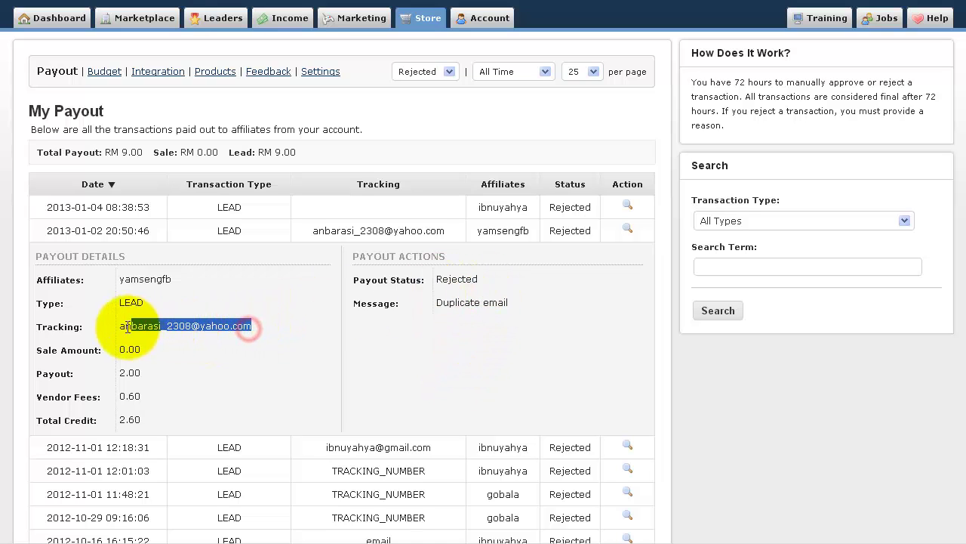
pyautogui.click(262, 338)
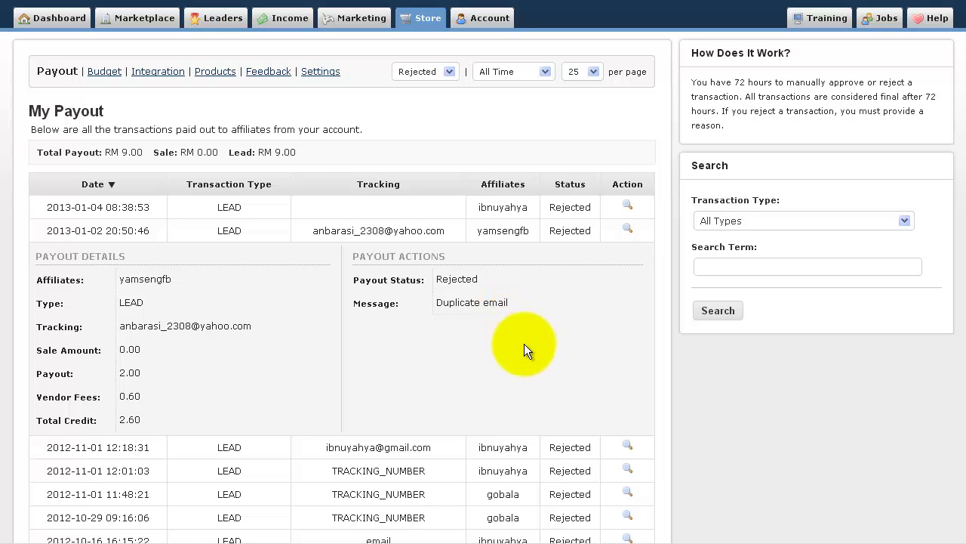
pyautogui.scroll(1, 541, 354)
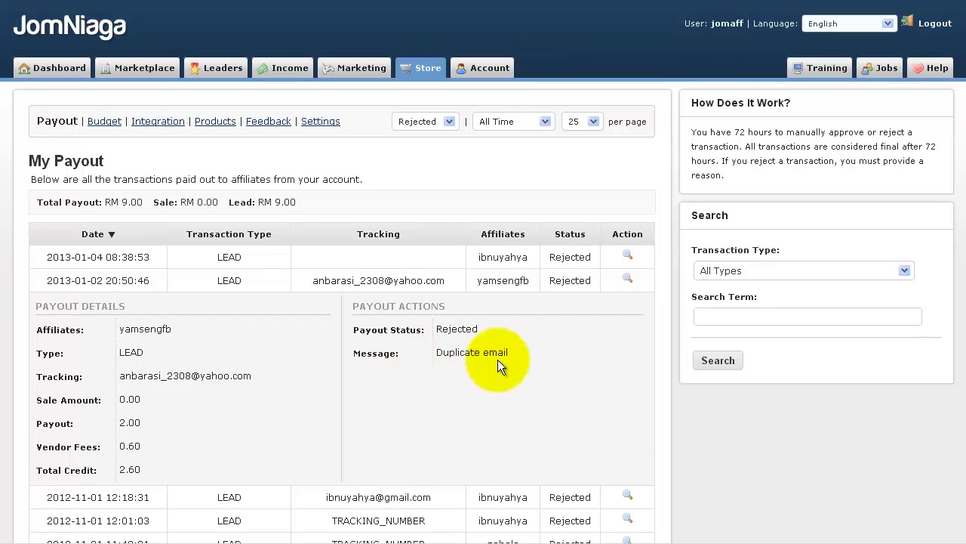